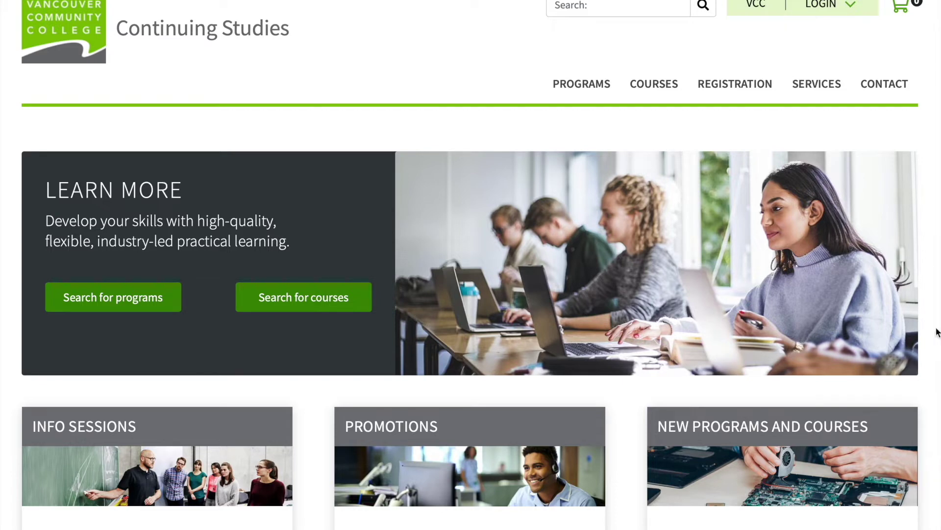
# Browse Courses > Computing & Information Technology > Software & Programming to list its courses
pyautogui.click(661, 90)
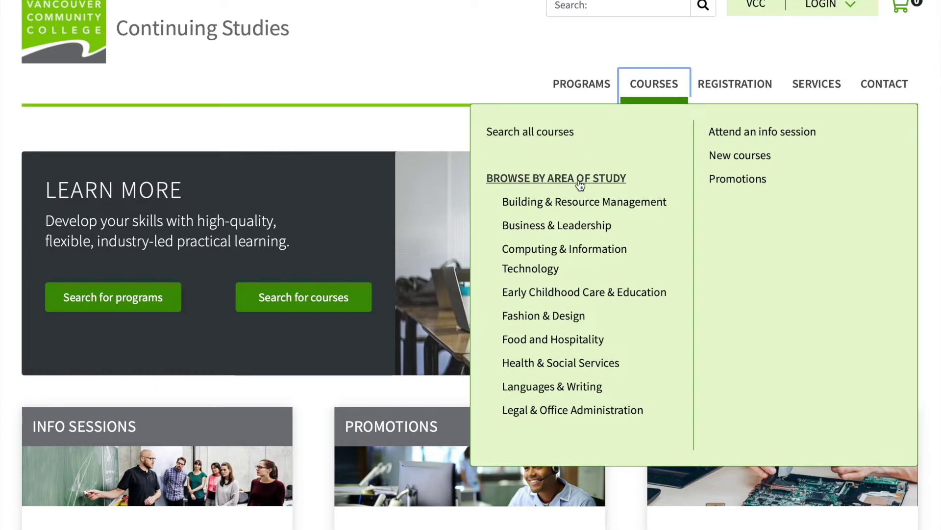
pyautogui.click(573, 259)
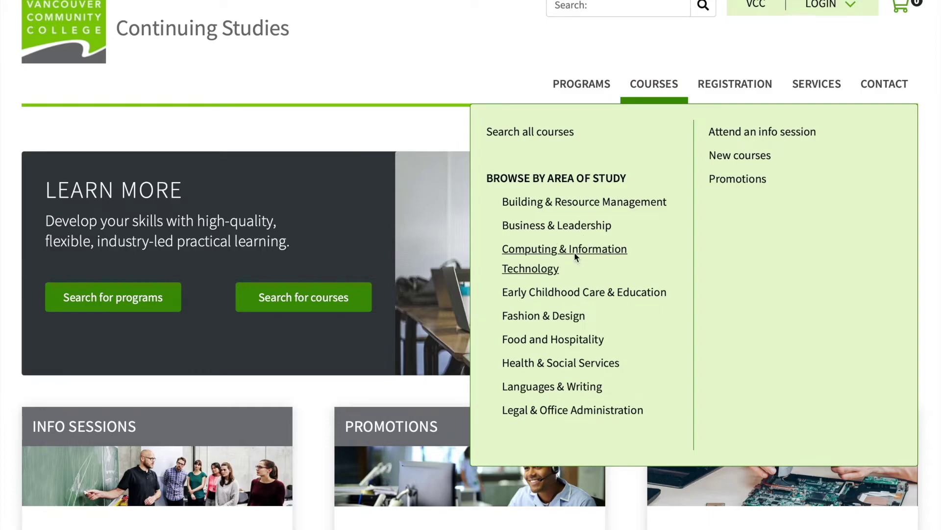
pyautogui.scroll(-3, 575, 255)
pyautogui.scroll(-3, 575, 255)
pyautogui.scroll(-3, 574, 255)
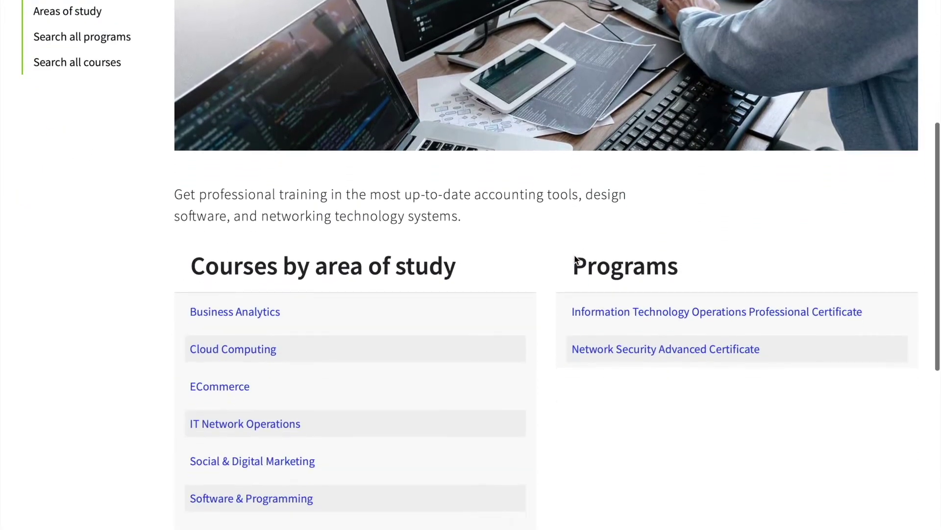
pyautogui.scroll(-2, 630, 257)
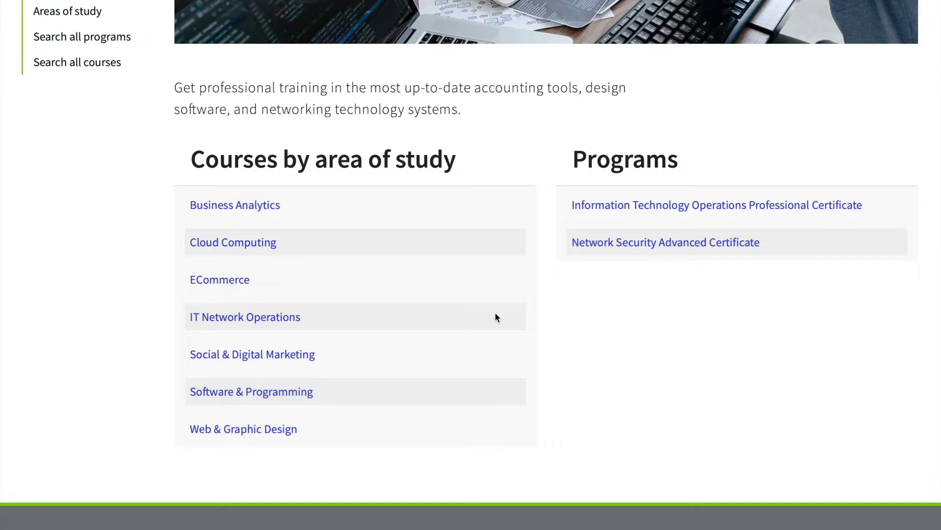
pyautogui.click(306, 396)
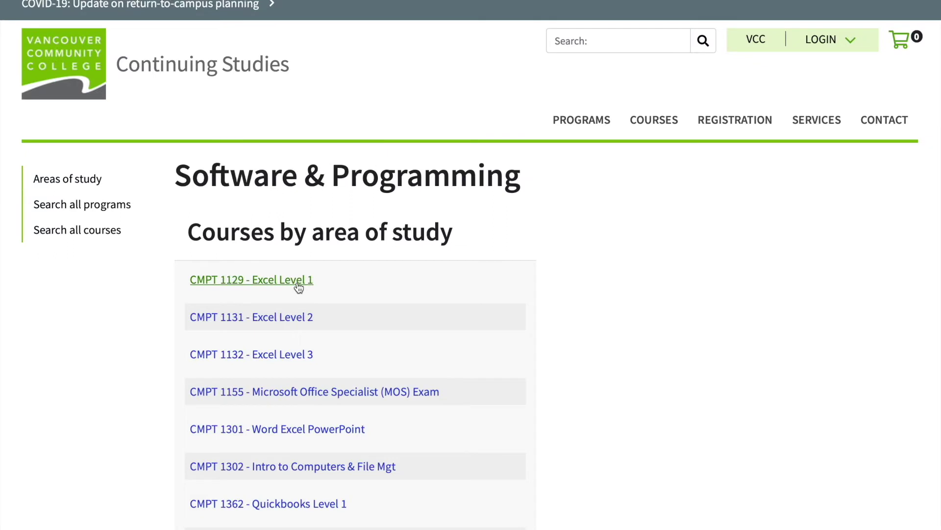
# Add the Excel Level 1 (CMPT 1129) section CRN 016 to the cart
pyautogui.click(299, 285)
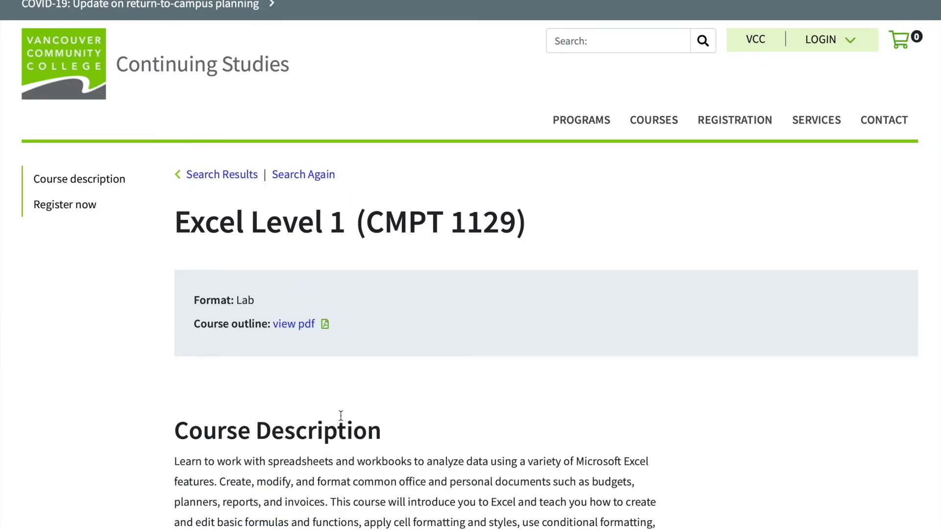
pyautogui.scroll(-4, 340, 417)
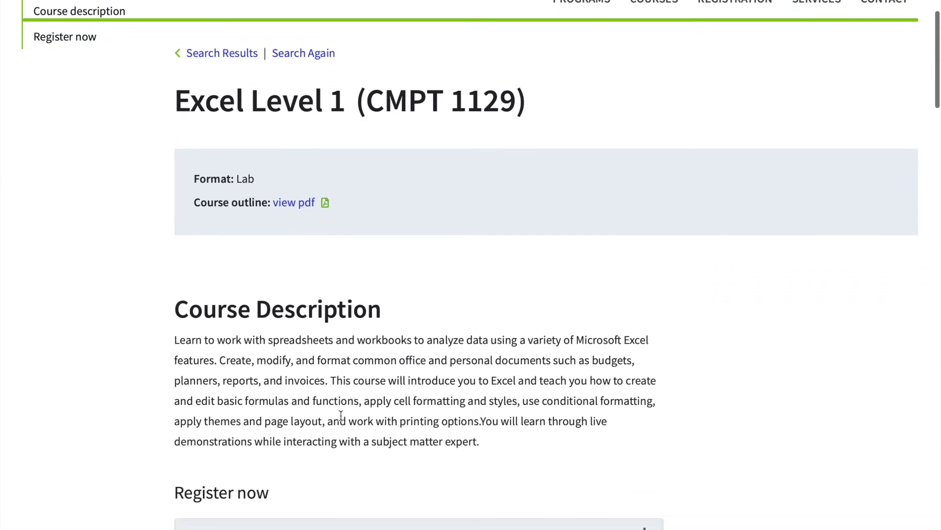
pyautogui.scroll(-5, 340, 417)
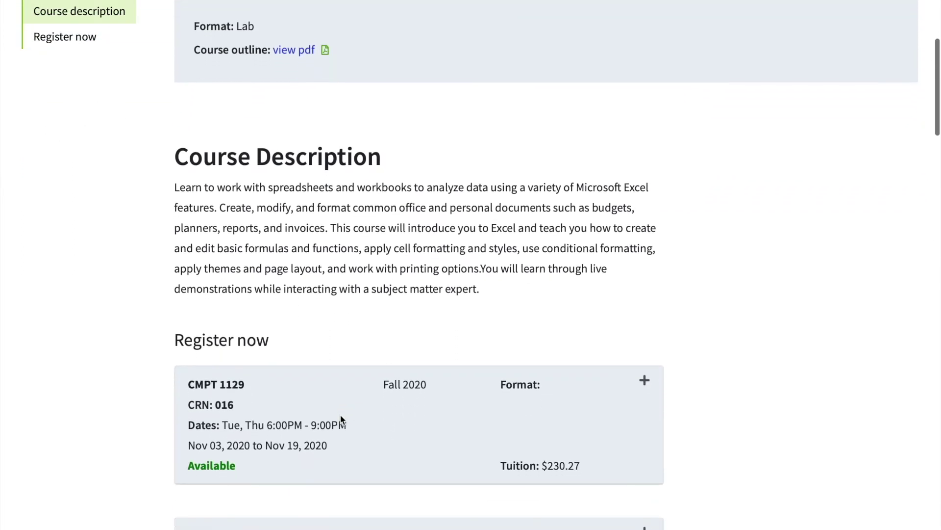
pyautogui.scroll(-1, 340, 419)
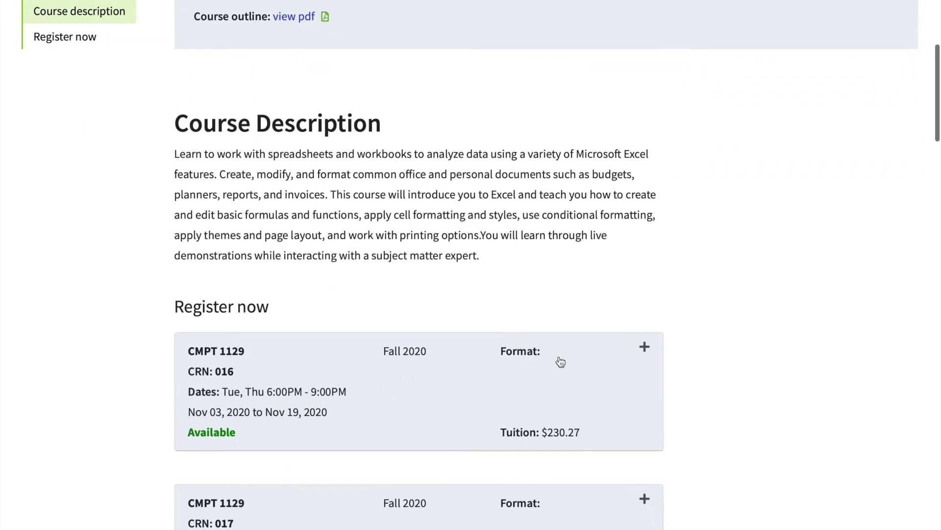
pyautogui.click(645, 351)
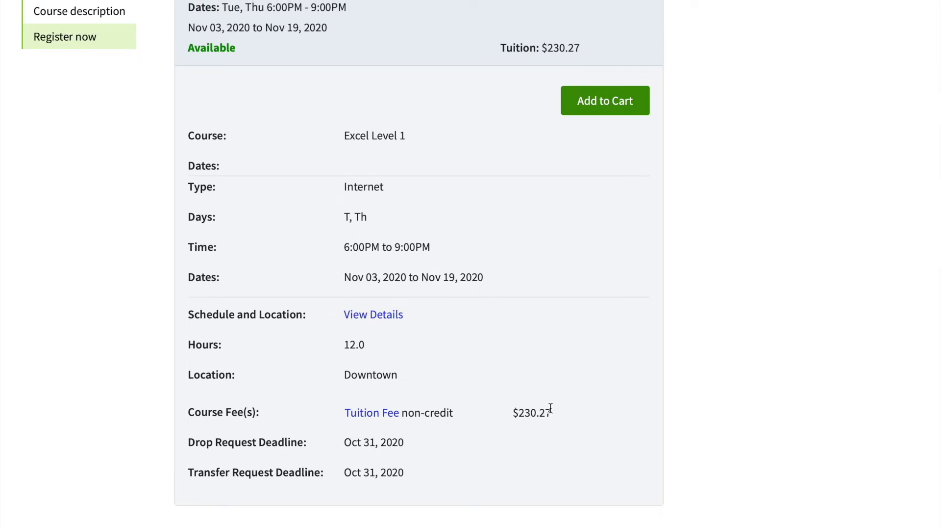
pyautogui.scroll(1, 572, 421)
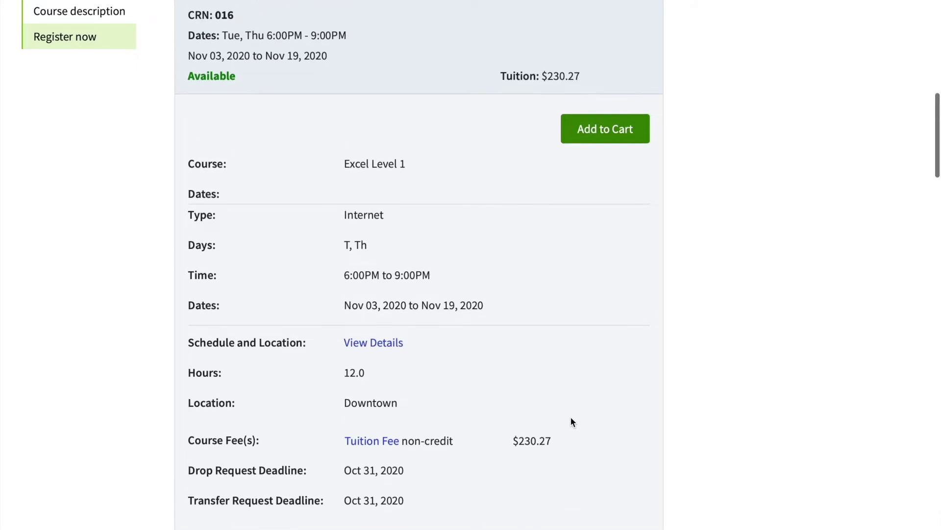
pyautogui.click(616, 138)
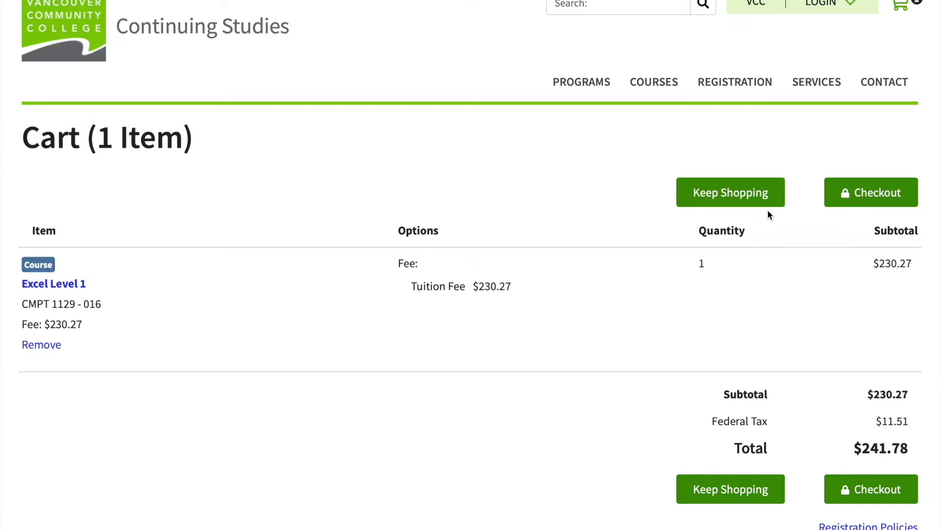
# Check out the cart and begin creating a new account with an email
pyautogui.click(868, 197)
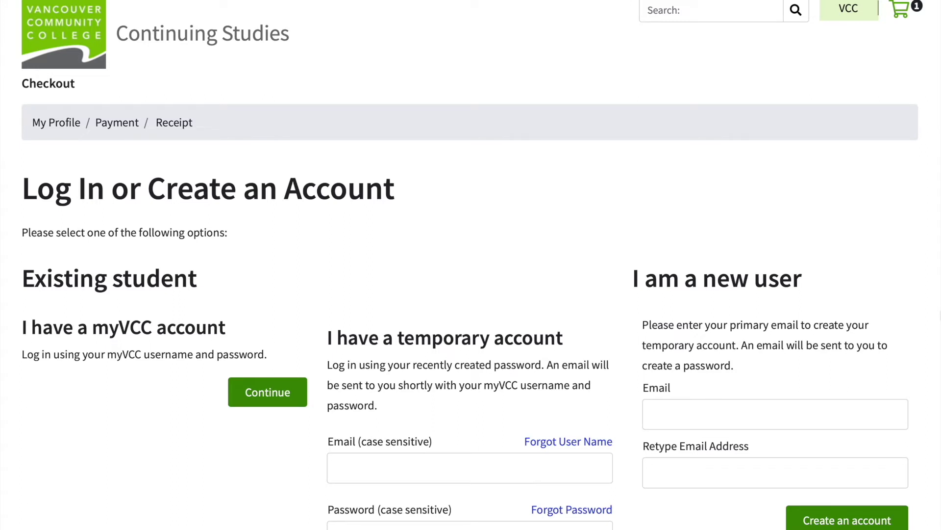
pyautogui.click(700, 415)
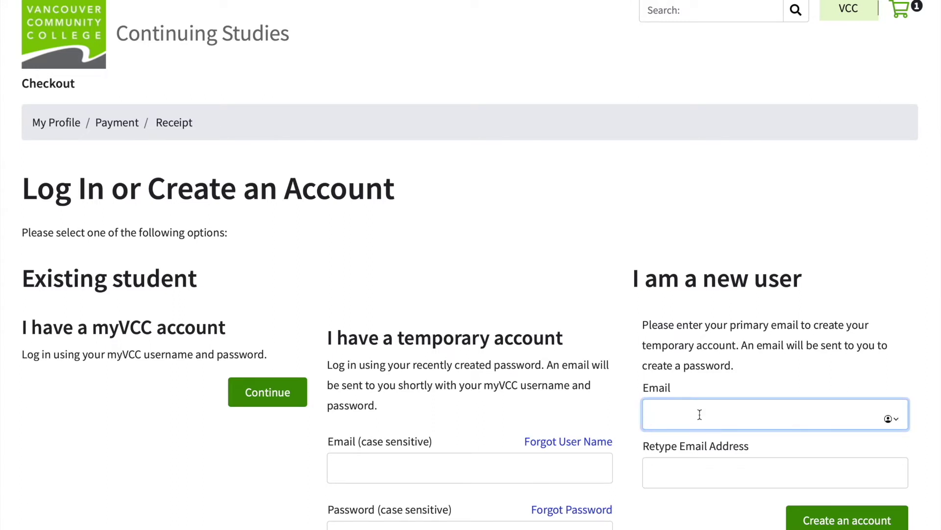
pyautogui.write('v')
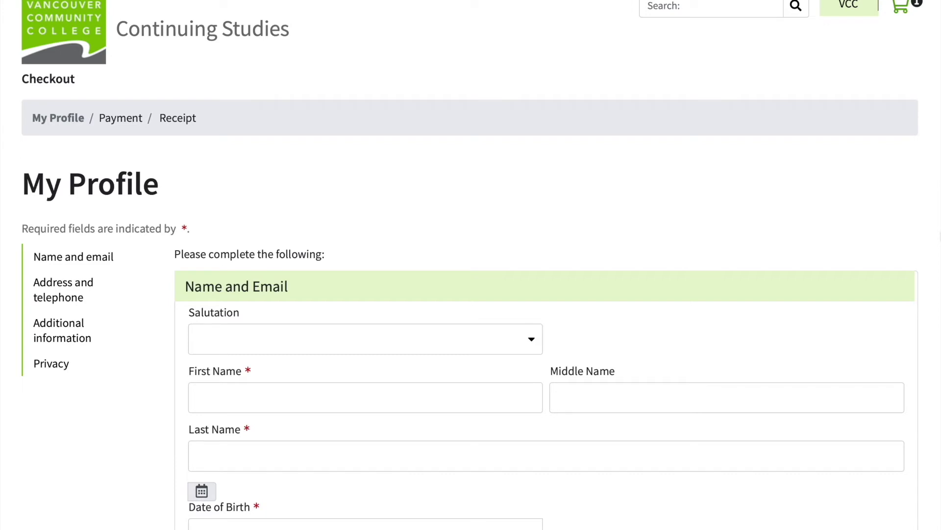
pyautogui.scroll(-2, 469, 208)
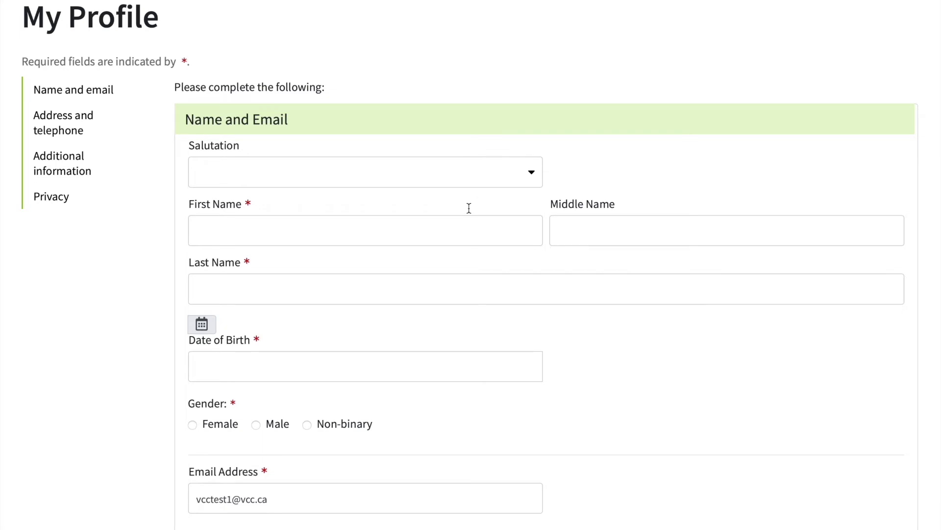
pyautogui.scroll(-5, 469, 208)
pyautogui.scroll(-5, 468, 208)
pyautogui.scroll(-3, 468, 208)
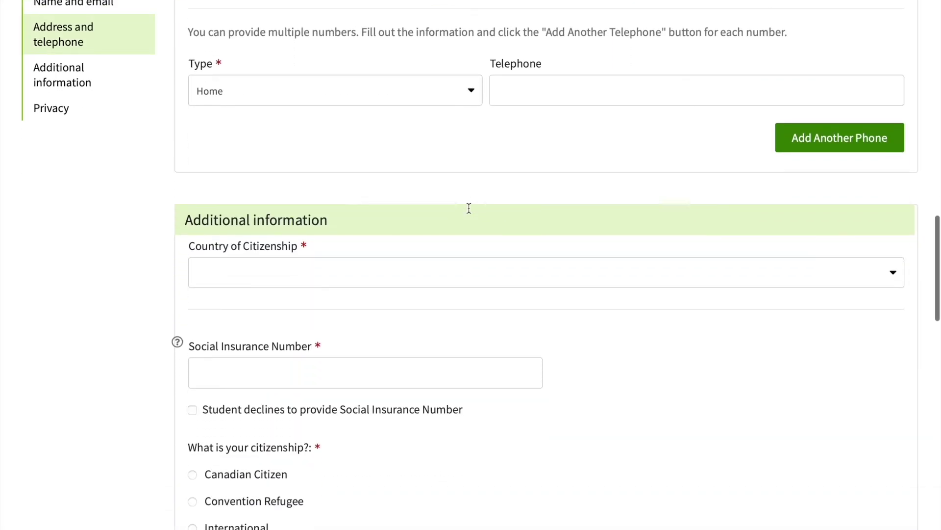
pyautogui.scroll(-4, 469, 208)
pyautogui.scroll(-3, 468, 208)
pyautogui.scroll(-3, 469, 208)
pyautogui.scroll(-3, 469, 209)
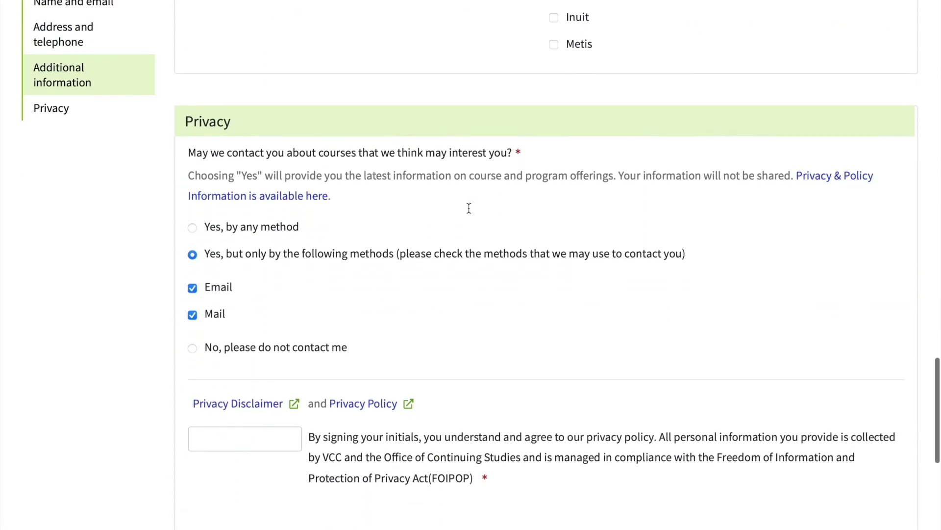
pyautogui.scroll(-2, 469, 209)
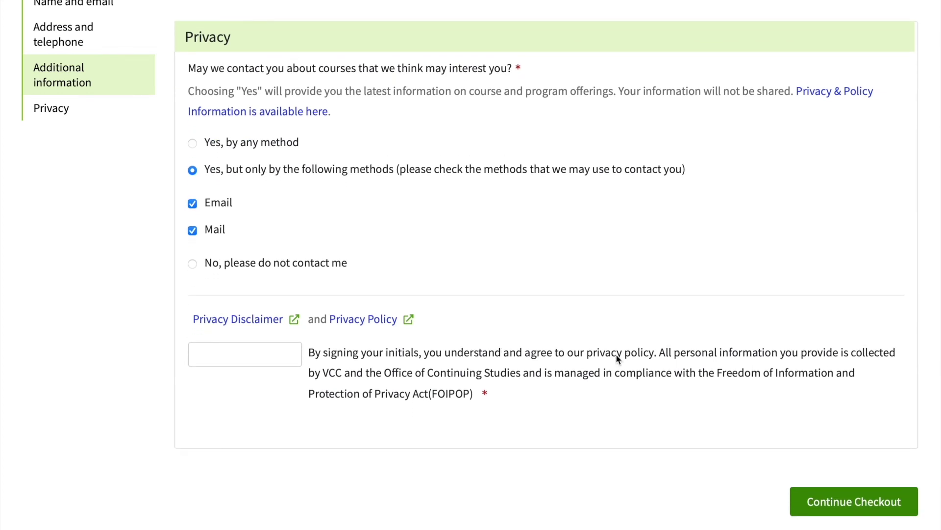
# Submit the My Profile form with Continue Checkout to reach Payment
pyautogui.click(866, 510)
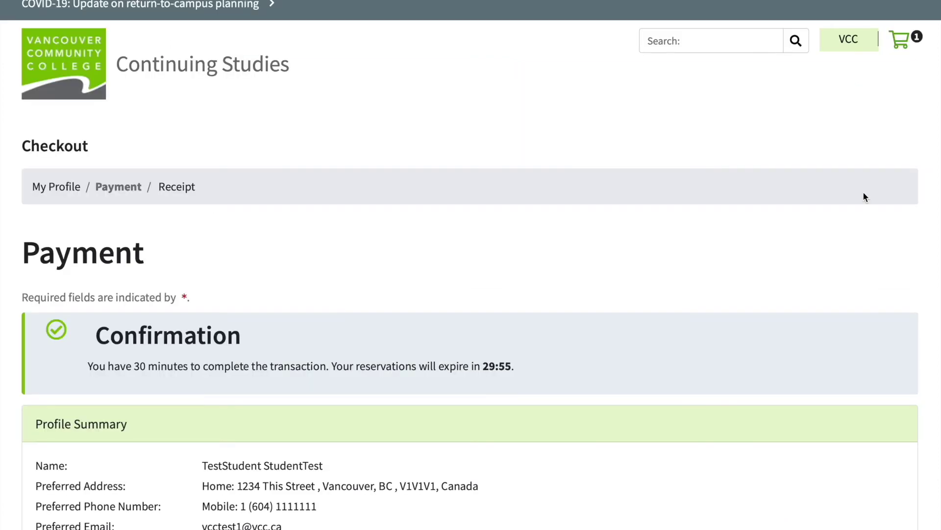
pyautogui.scroll(-2, 863, 191)
pyautogui.scroll(-2, 863, 191)
pyautogui.scroll(-8, 863, 191)
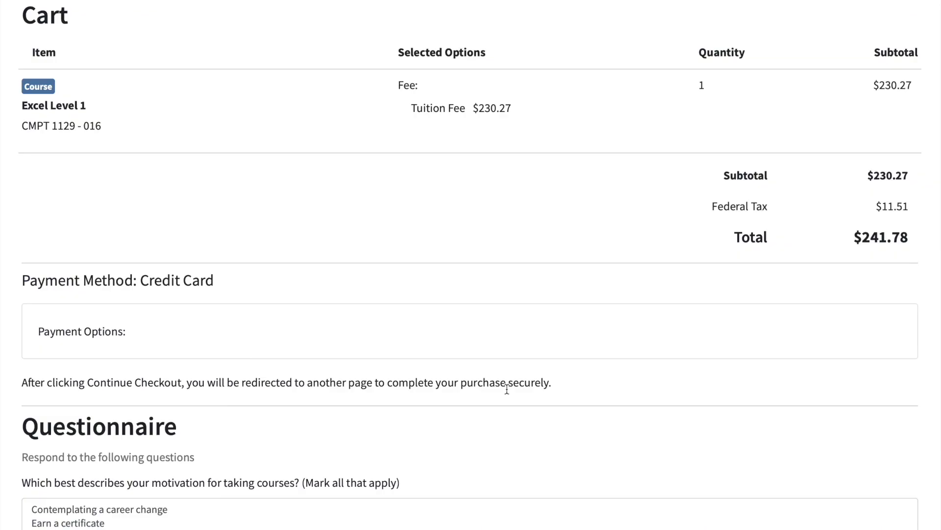
pyautogui.scroll(-3, 507, 390)
pyautogui.scroll(-4, 153, 396)
pyautogui.scroll(-2, 153, 396)
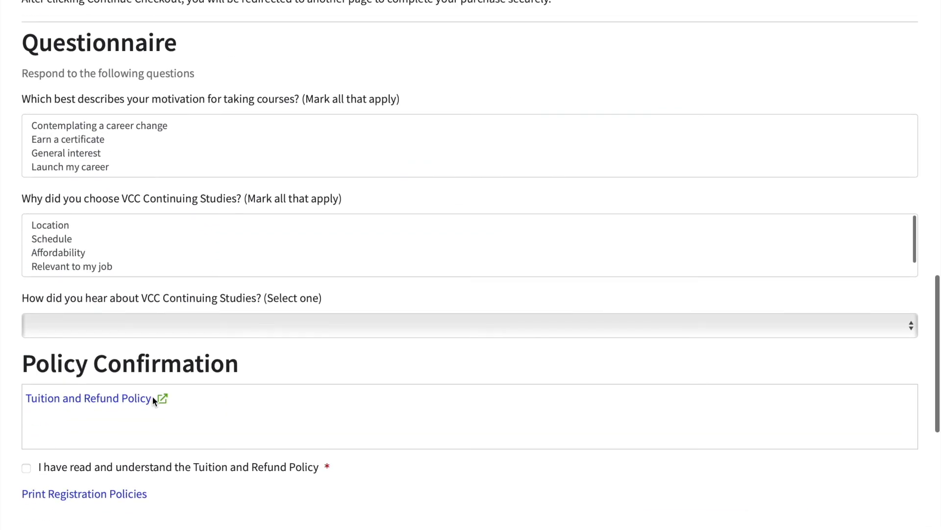
pyautogui.scroll(-2, 152, 396)
pyautogui.scroll(-2, 152, 396)
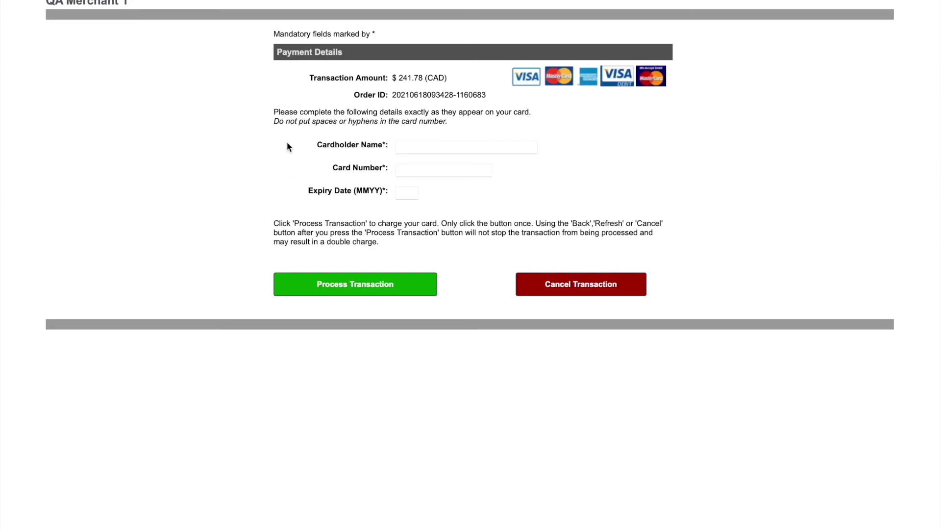
# Process the $241.78 card transaction to complete the Excel Level 1 purchase
pyautogui.click(349, 293)
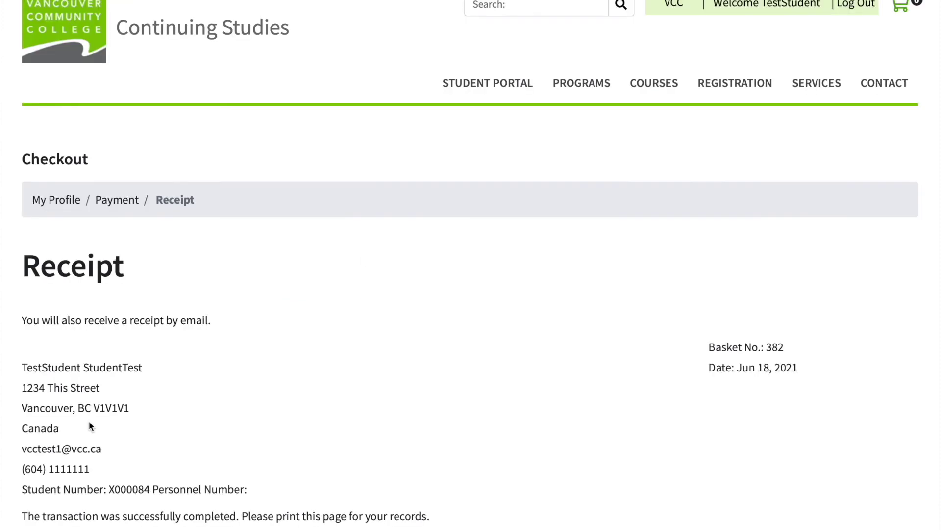
pyautogui.scroll(-4, 91, 426)
pyautogui.scroll(-3, 90, 426)
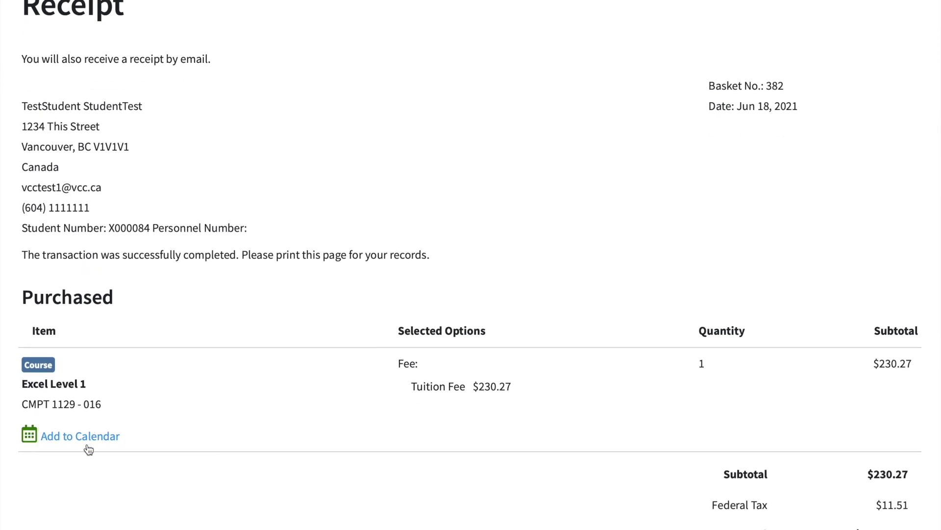
pyautogui.scroll(7, 89, 448)
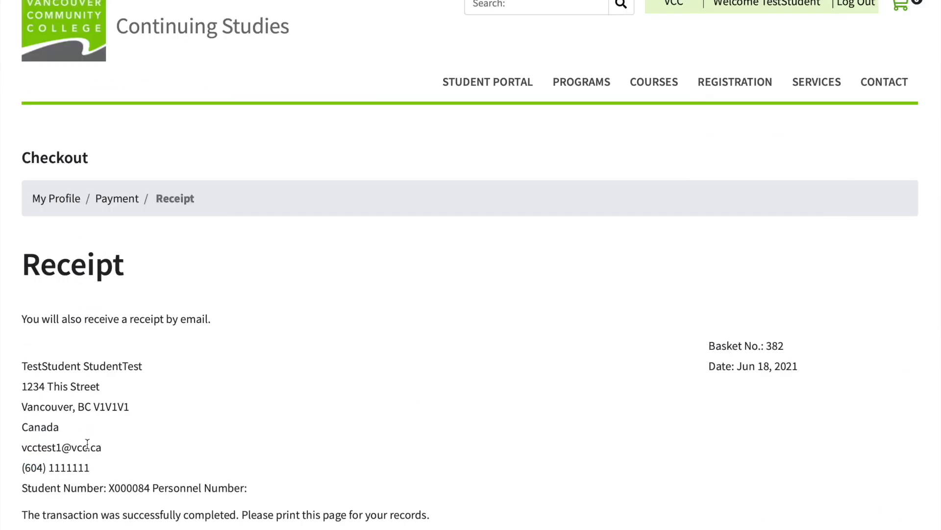